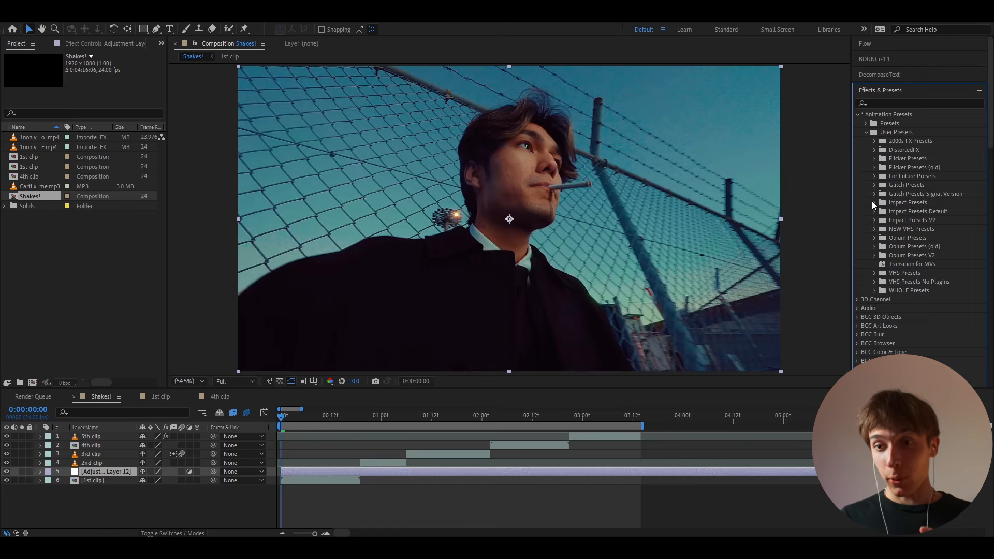
# - Apply the Shake Chaos Impact preset from Impact Presets to the adjustment layer above the 1st clip and preview it
pyautogui.click(872, 202)
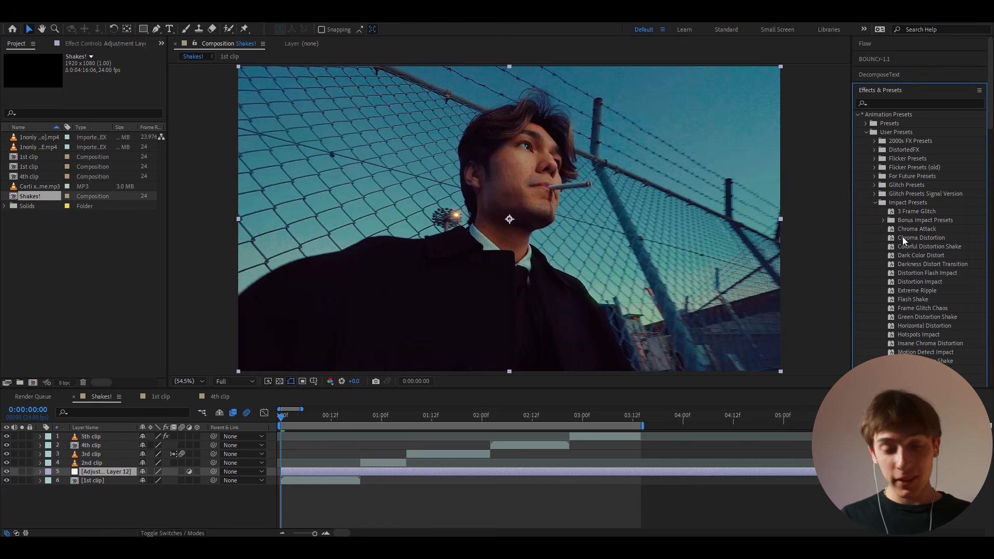
pyautogui.scroll(-3, 907, 242)
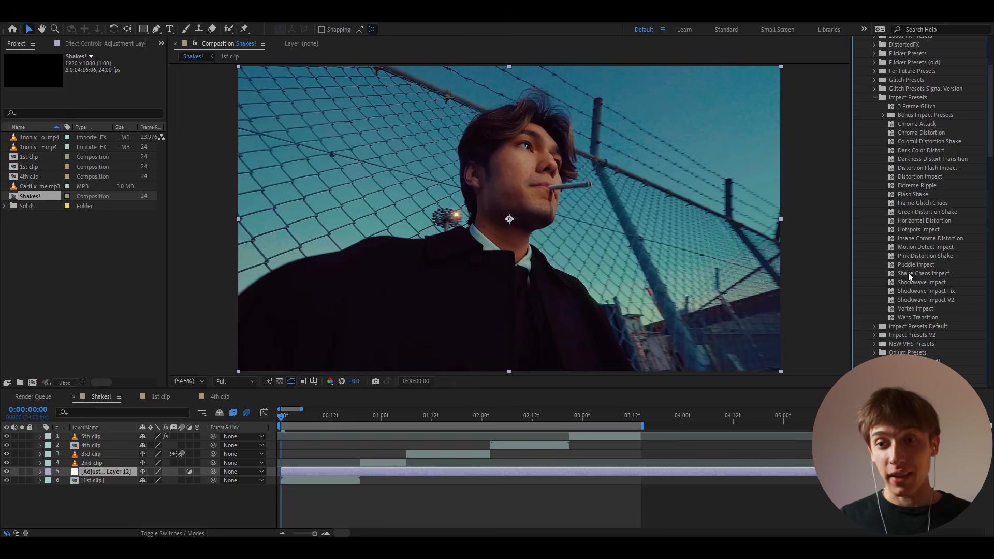
pyautogui.moveTo(909, 272); pyautogui.dragTo(290, 471)
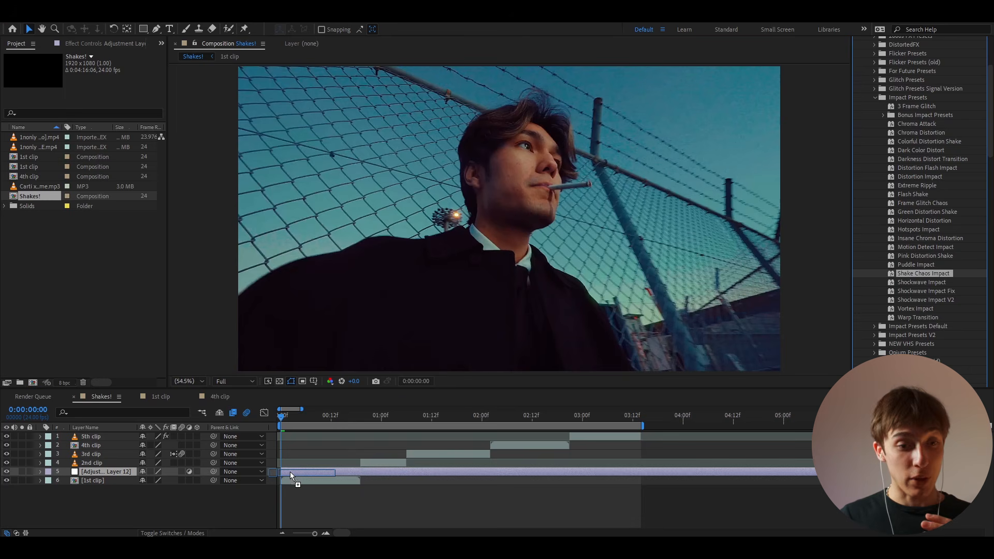
pyautogui.press('space')
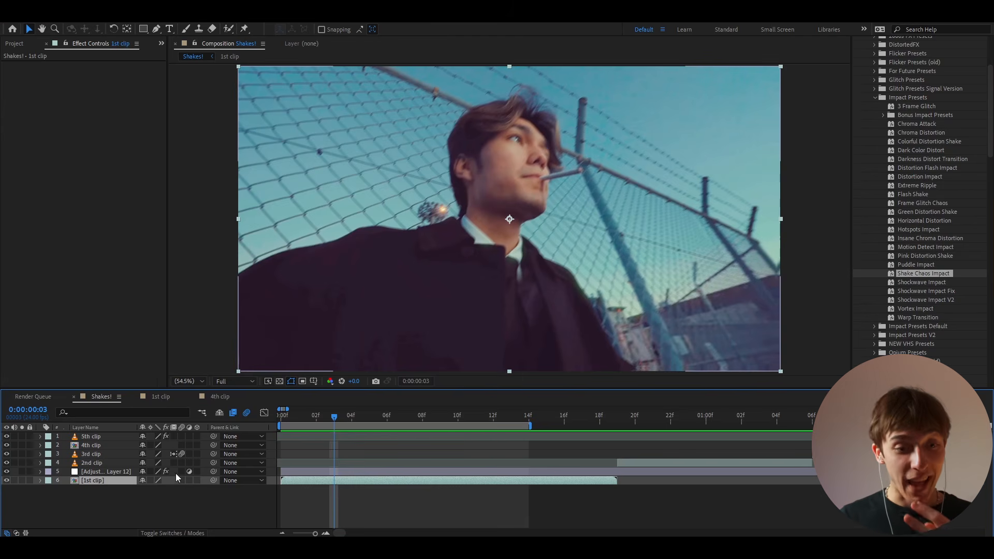
# - Add an adjustment layer at frame 3 over the 1st clip, apply the 3 Frame Glitch preset, and cut the layer at frame 6
pyautogui.click(106, 471)
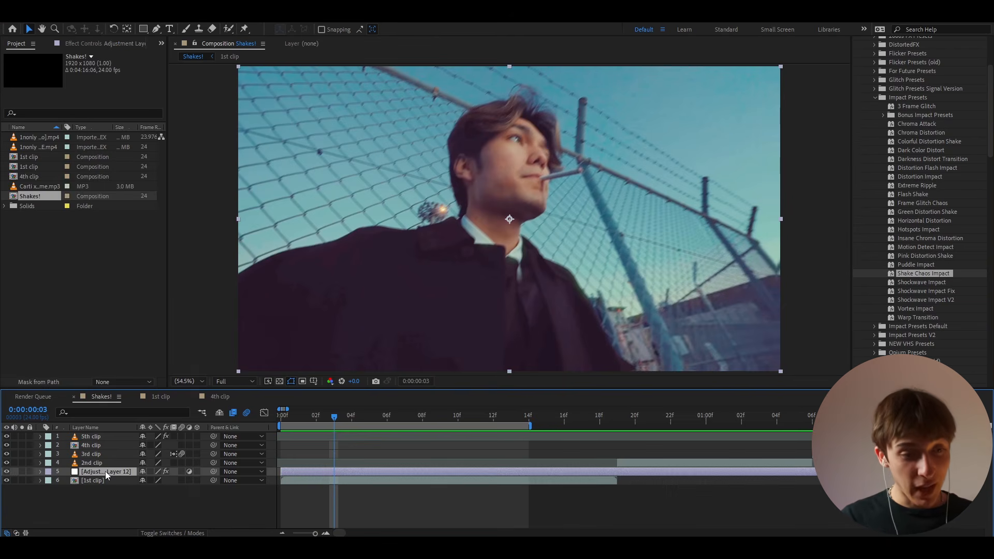
pyautogui.hotkey('ctrl', 'alt', 'y')
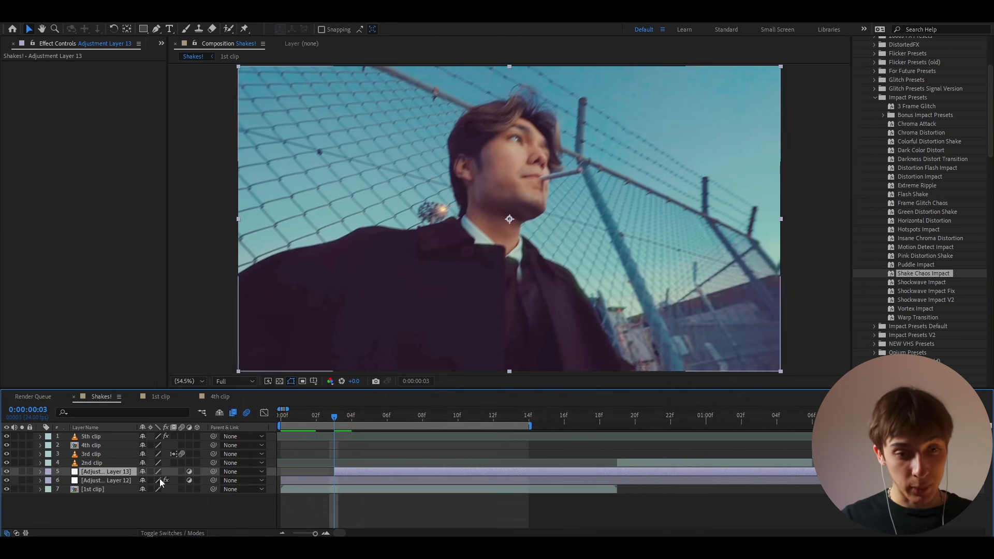
pyautogui.moveTo(911, 105); pyautogui.dragTo(358, 472)
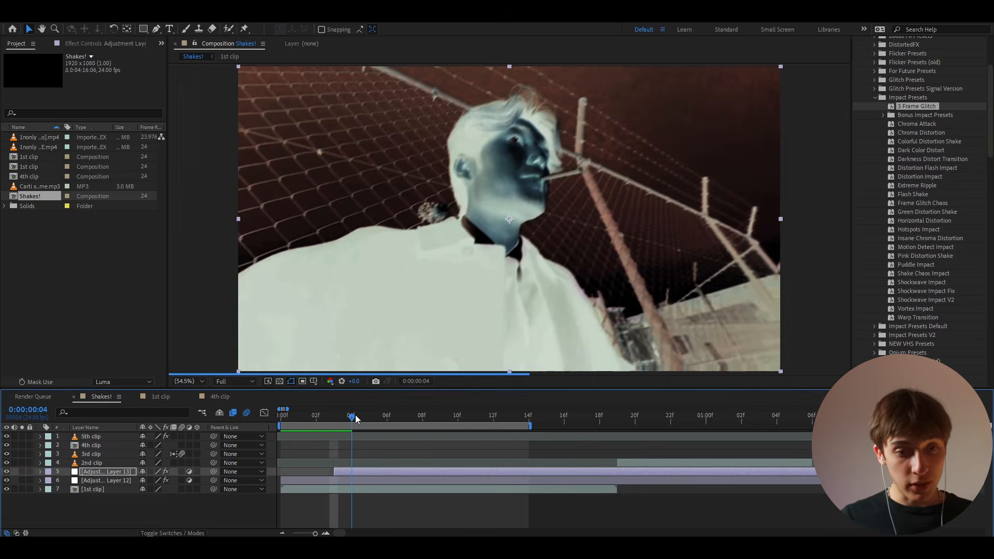
pyautogui.moveTo(356, 419); pyautogui.dragTo(389, 418)
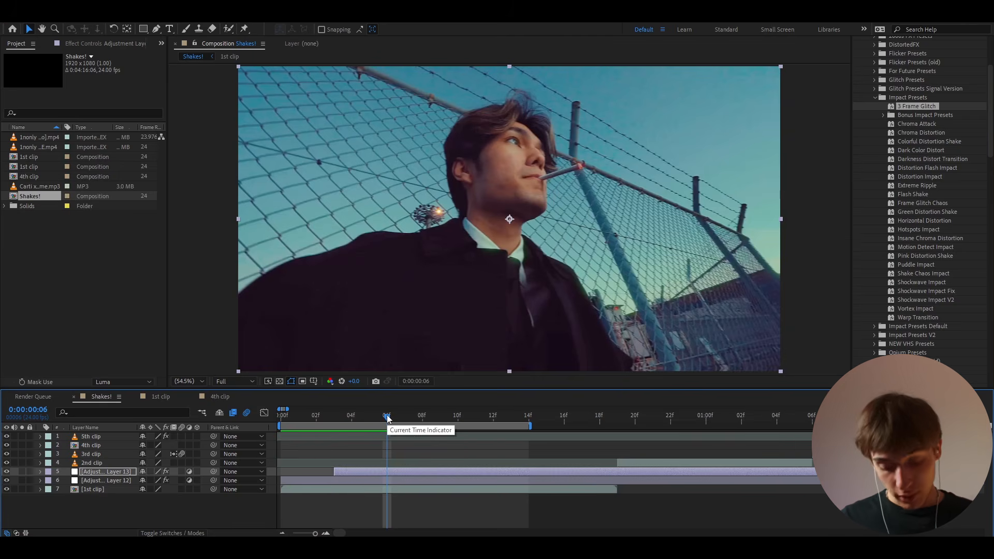
pyautogui.hotkey('ctrl', 'shift', 'd')
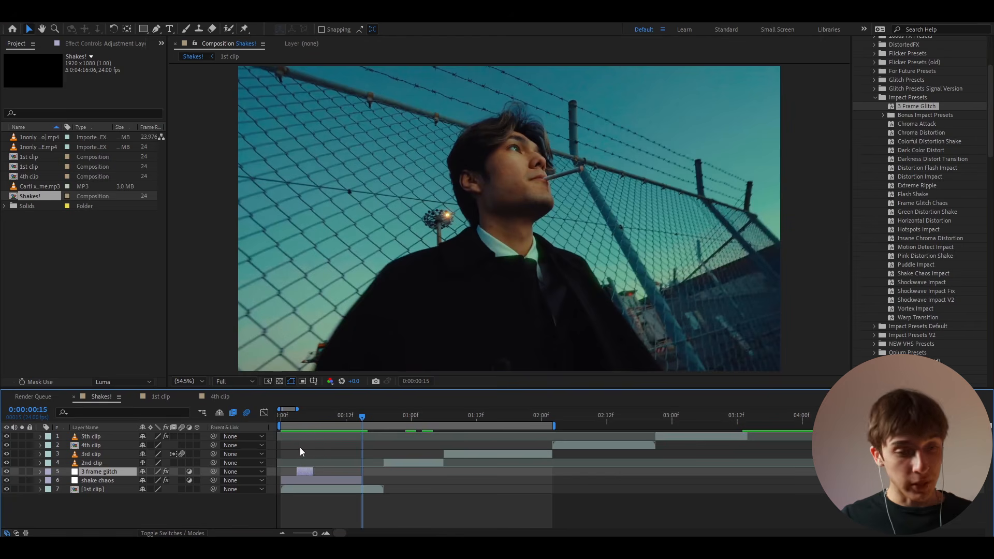
# - Duplicate the 3 frame glitch layer and move the copy so it ends where the 1st clip ends
pyautogui.scroll(2, 300, 449)
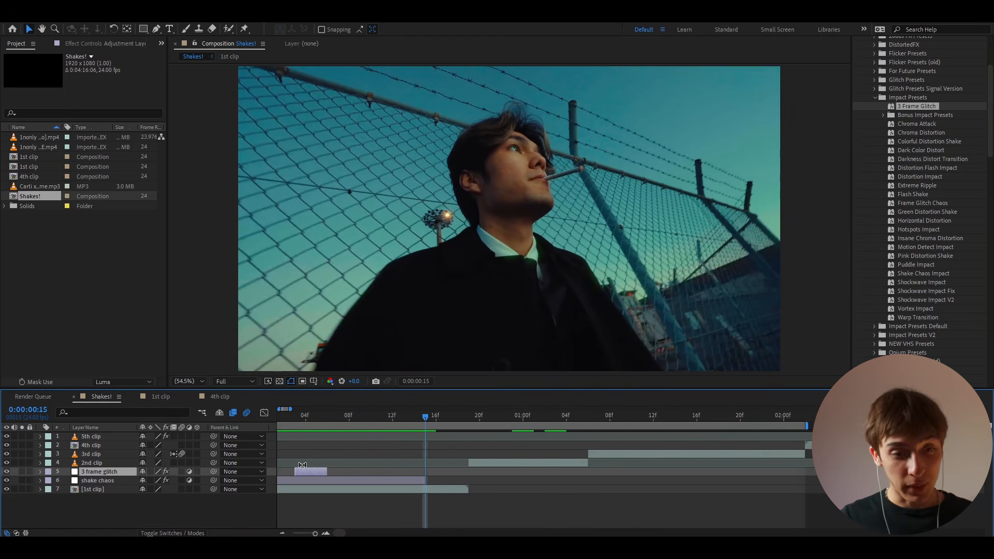
pyautogui.hotkey('ctrl', 'd')
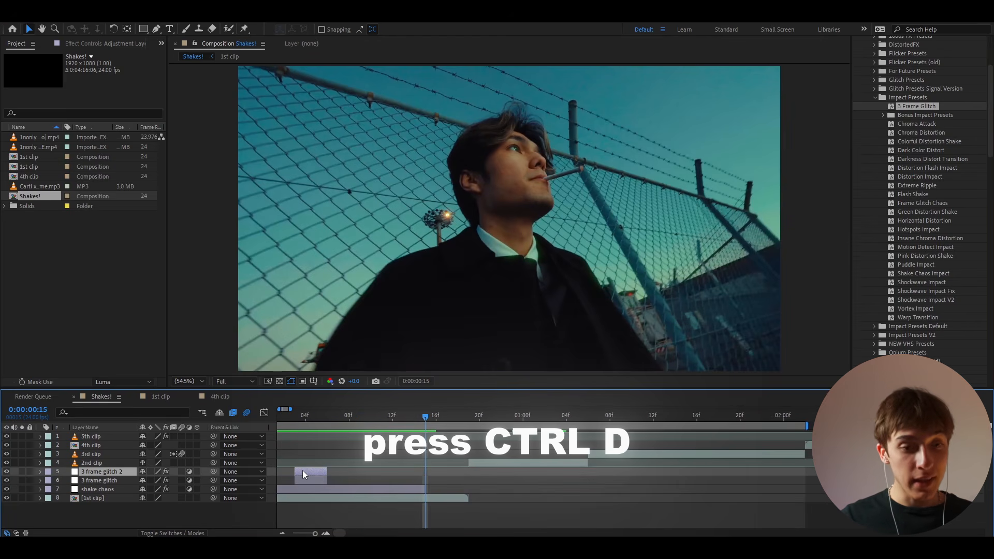
pyautogui.moveTo(304, 469); pyautogui.dragTo(449, 471)
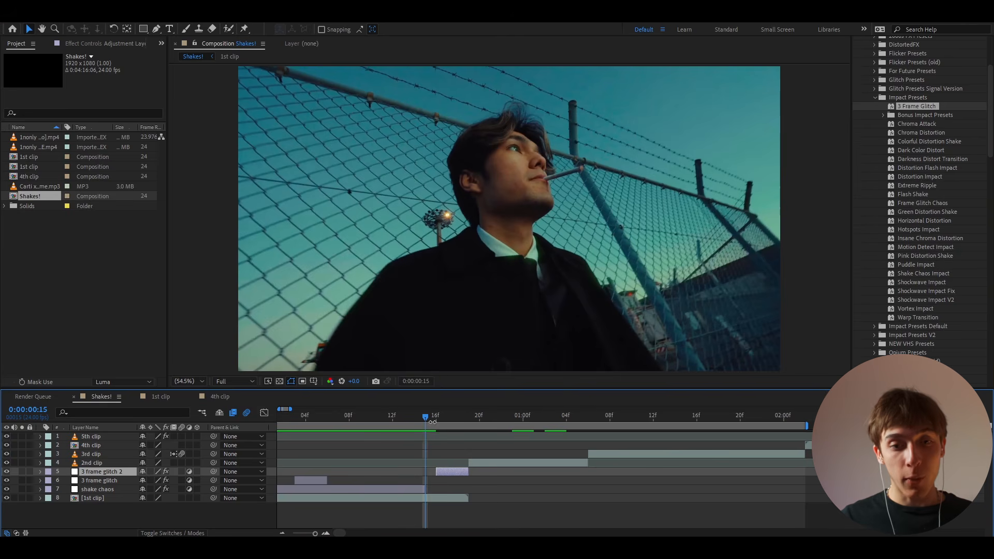
# - Add an adjustment layer above the 2nd clip at 0:00:00:19 and apply the Flash Shake preset to it
pyautogui.moveTo(427, 418); pyautogui.dragTo(468, 415)
pyautogui.click(486, 459)
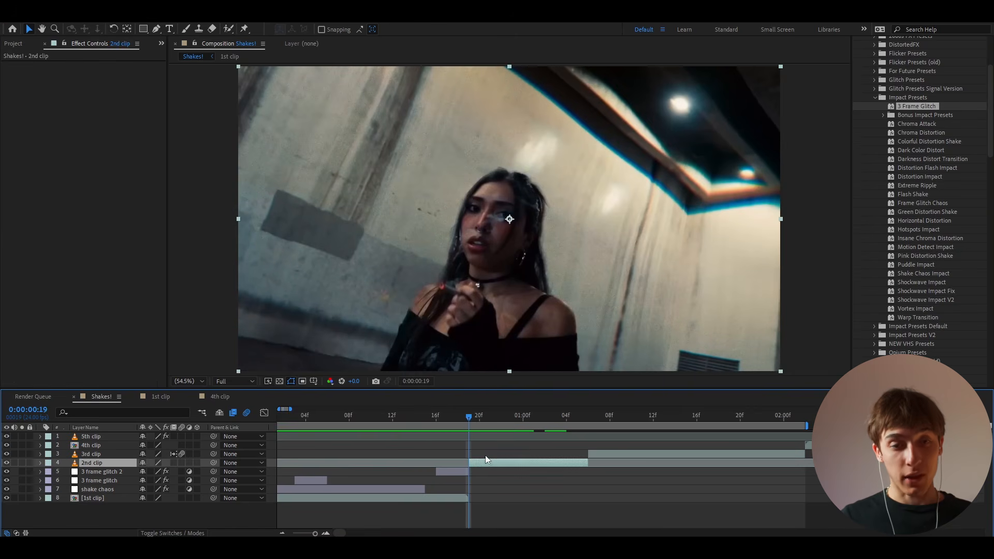
pyautogui.hotkey('ctrl', 'alt', 'y')
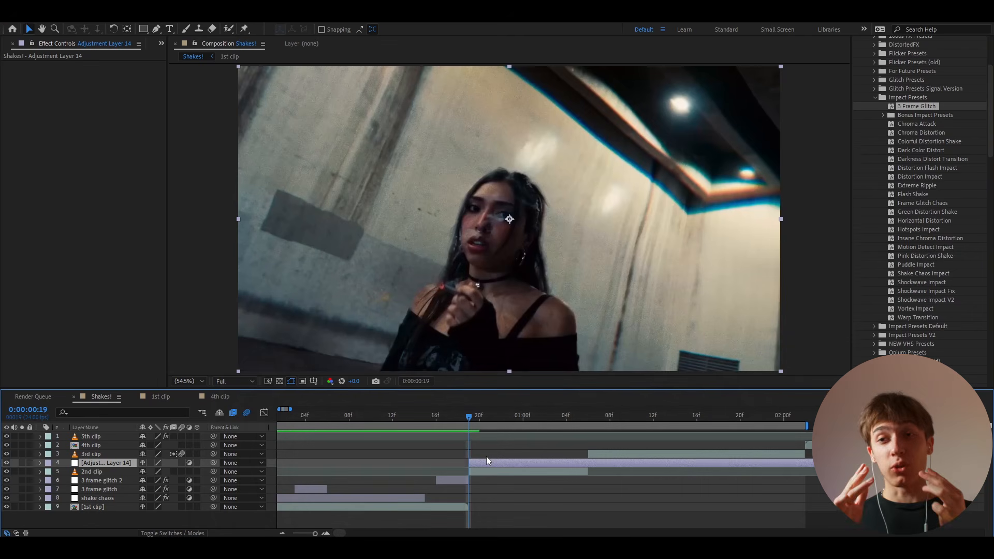
pyautogui.moveTo(900, 196); pyautogui.dragTo(479, 463)
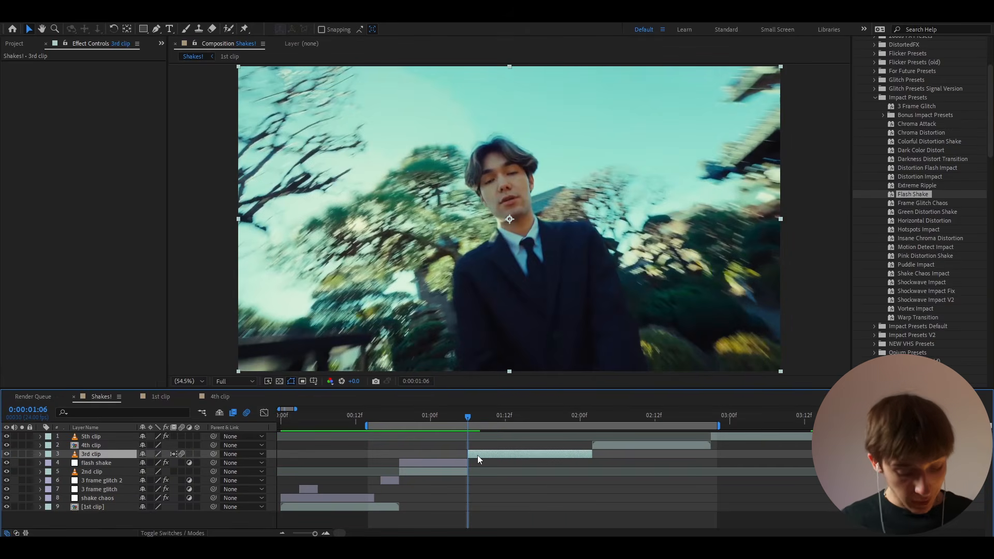
# - Add an adjustment layer above the 3rd clip at 0:00:01:06 and apply the Insane Chroma Distortion preset to it
pyautogui.hotkey('ctrl', 'alt', 'y')
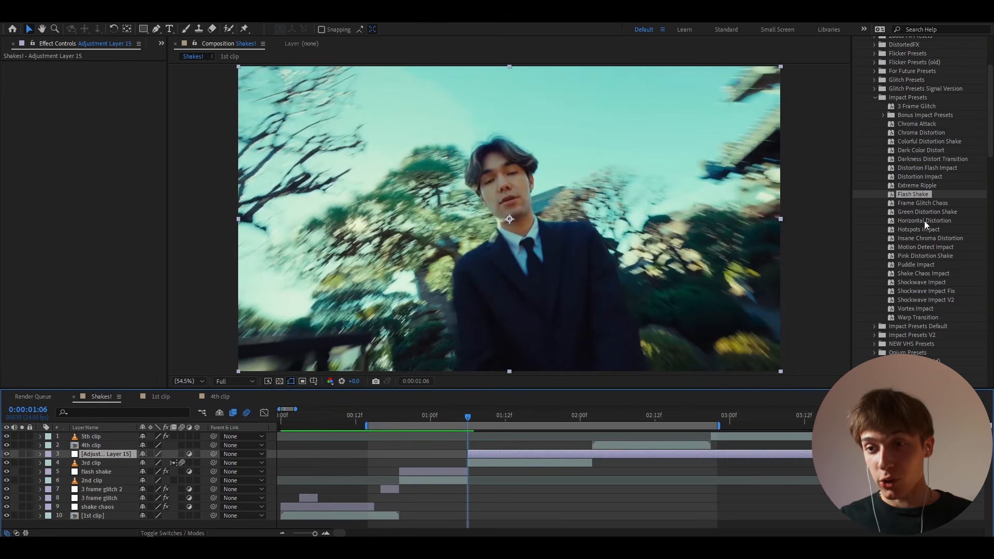
pyautogui.moveTo(917, 238); pyautogui.dragTo(471, 454)
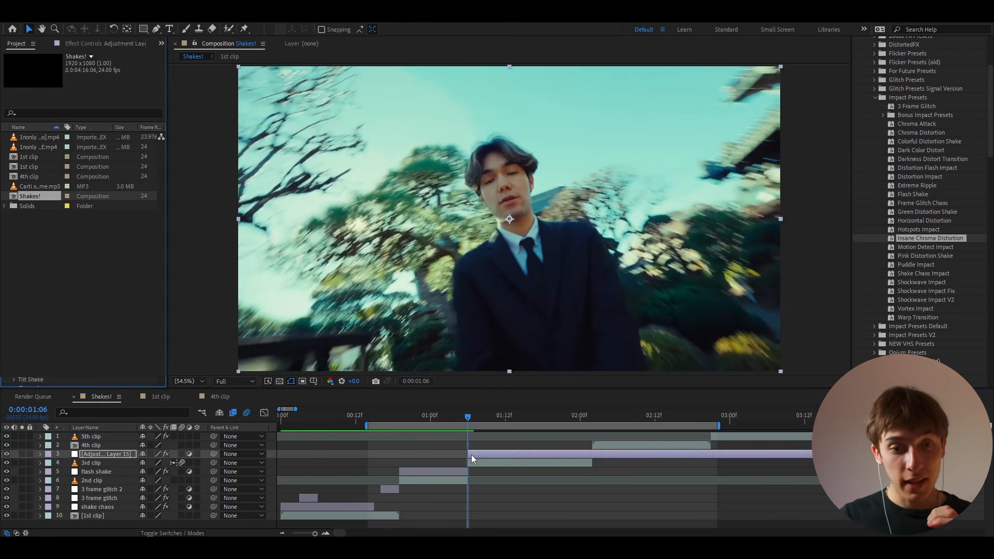
pyautogui.click(477, 463)
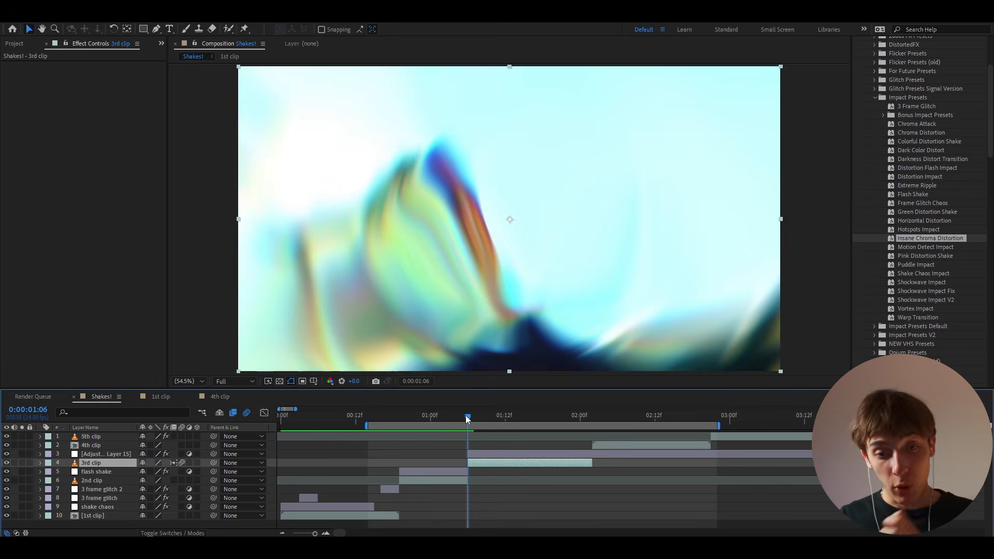
pyautogui.moveTo(474, 418)
pyautogui.mouseDown()
pyautogui.moveTo(527, 421)
pyautogui.moveTo(473, 415)
pyautogui.moveTo(467, 424)
pyautogui.moveTo(528, 419)
pyautogui.moveTo(468, 419)
pyautogui.mouseUp()
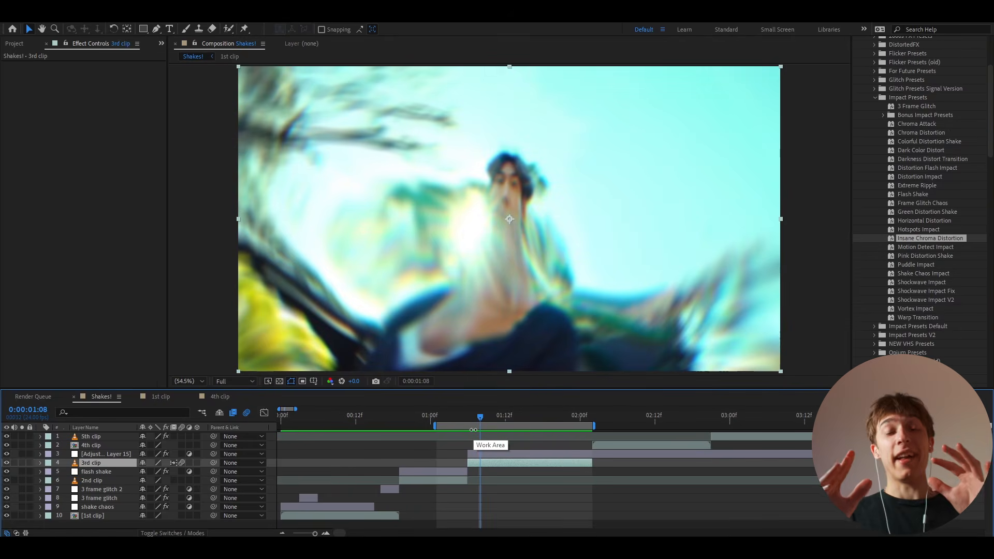
# - Add an adjustment layer directly above the 3rd clip at 0:00:01:08 and apply the Puddle Impact preset to it
pyautogui.moveTo(472, 417); pyautogui.dragTo(476, 418)
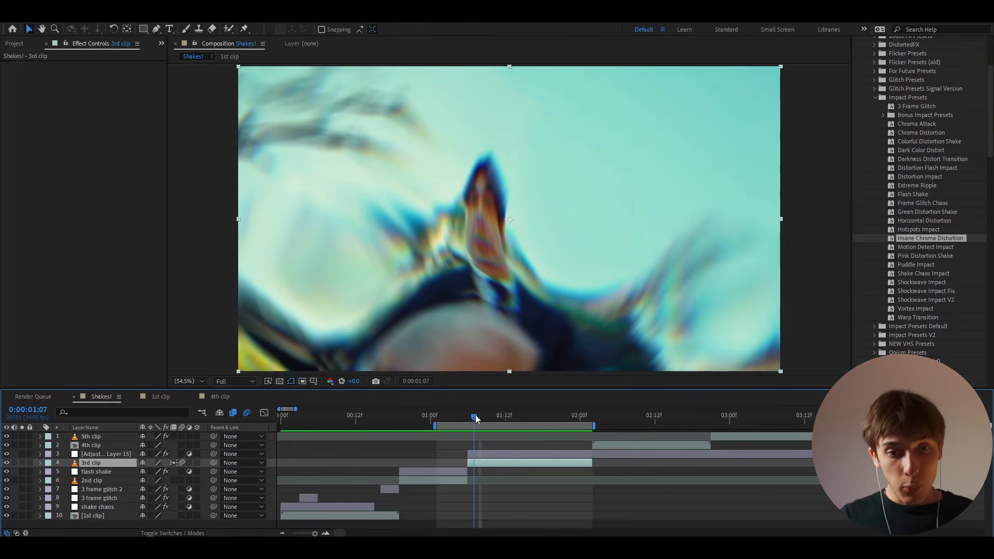
pyautogui.click(480, 414)
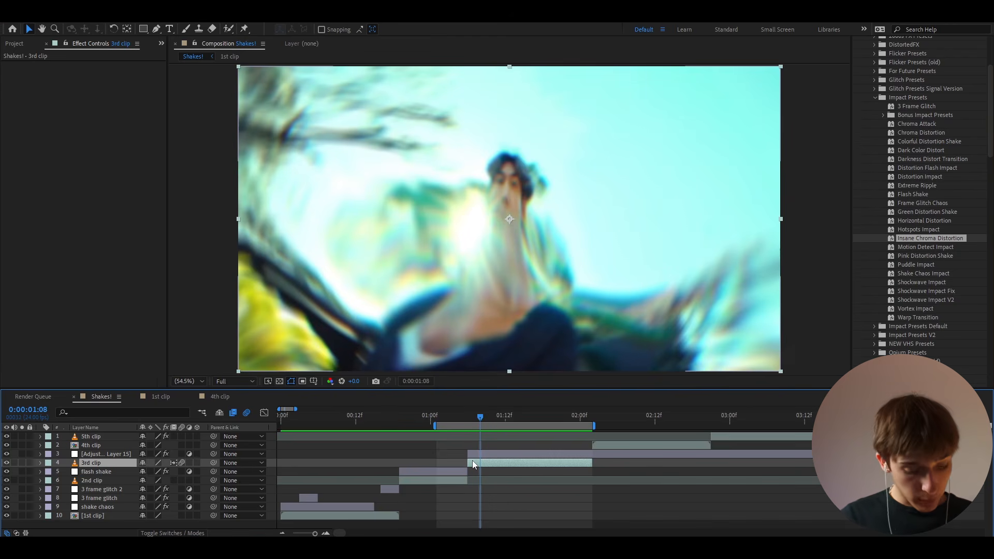
pyautogui.hotkey('ctrl', 'alt', 'y')
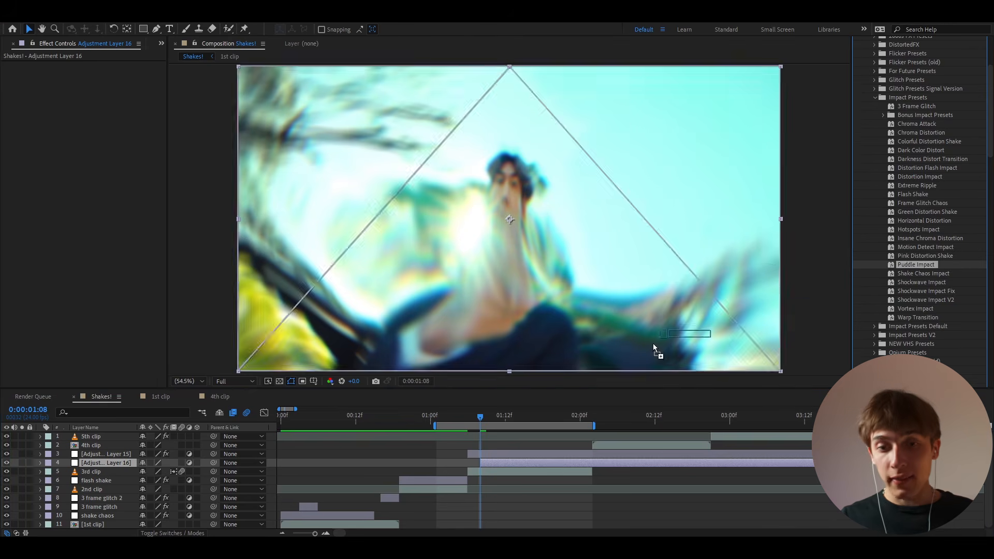
pyautogui.moveTo(654, 350); pyautogui.dragTo(486, 462)
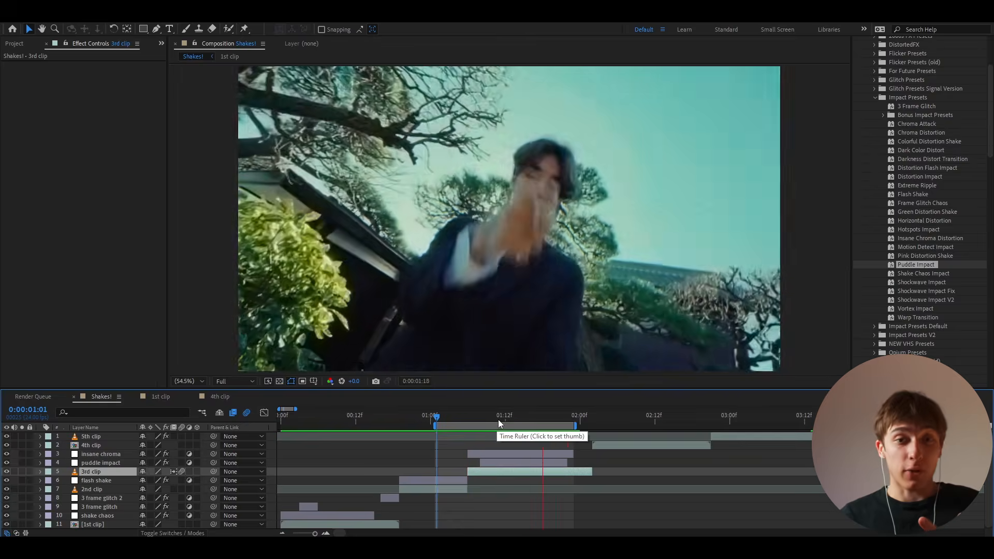
# - Add an adjustment layer above the 4th clip starting at 0:00:01:18 and apply the Warp Transition preset to it
pyautogui.moveTo(524, 419)
pyautogui.mouseDown()
pyautogui.moveTo(601, 416)
pyautogui.moveTo(543, 416)
pyautogui.mouseUp()
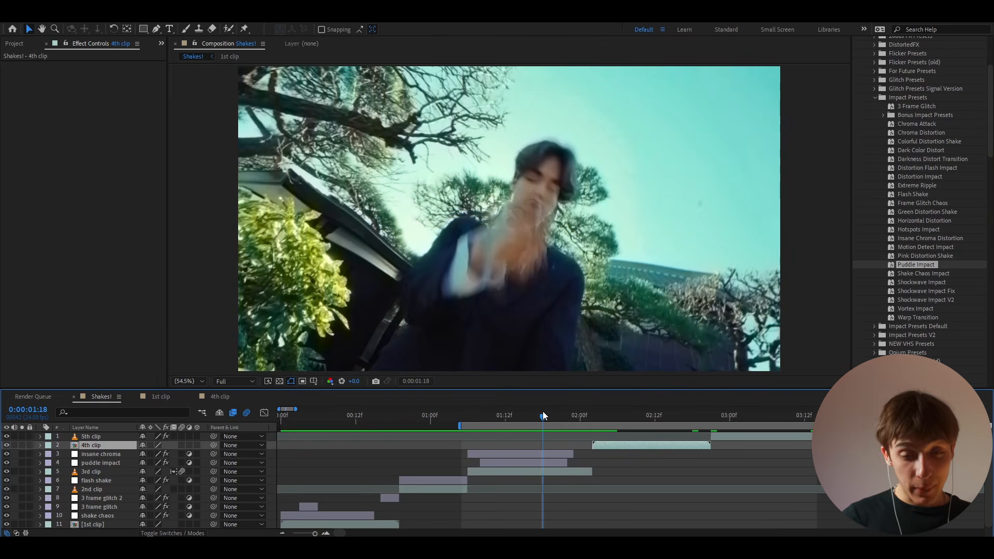
pyautogui.hotkey('ctrl', 'alt', 'y')
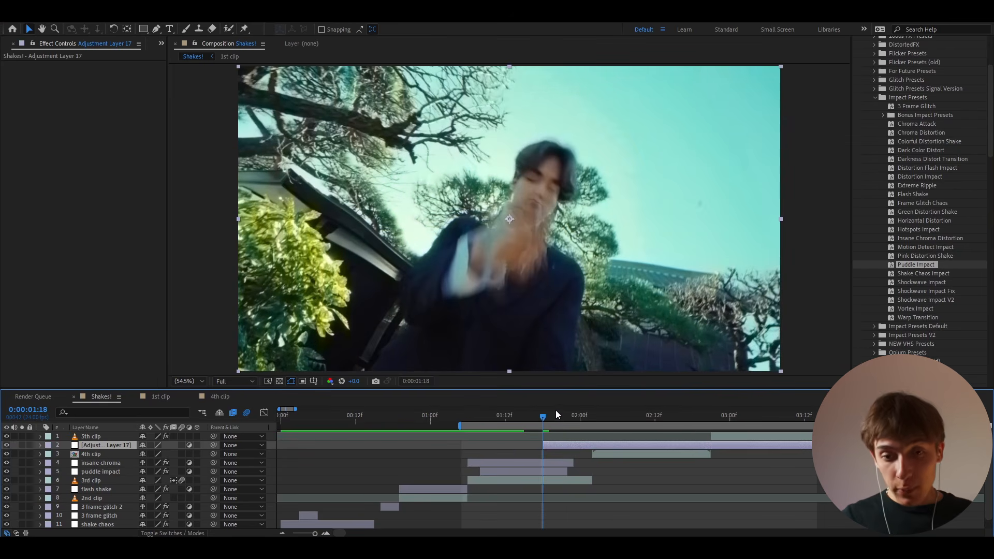
pyautogui.moveTo(549, 420)
pyautogui.mouseDown()
pyautogui.moveTo(571, 419)
pyautogui.moveTo(545, 421)
pyautogui.mouseUp()
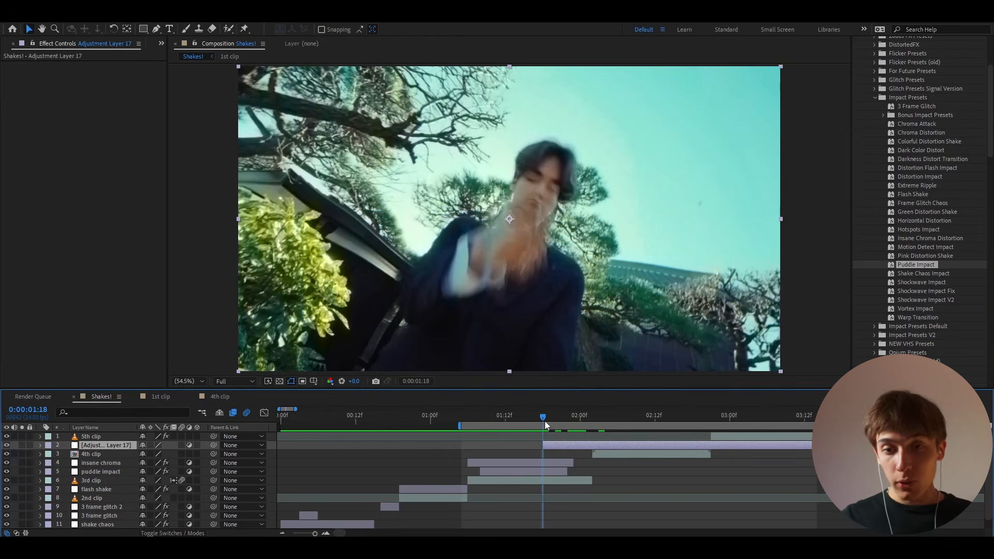
pyautogui.moveTo(915, 319); pyautogui.dragTo(551, 447)
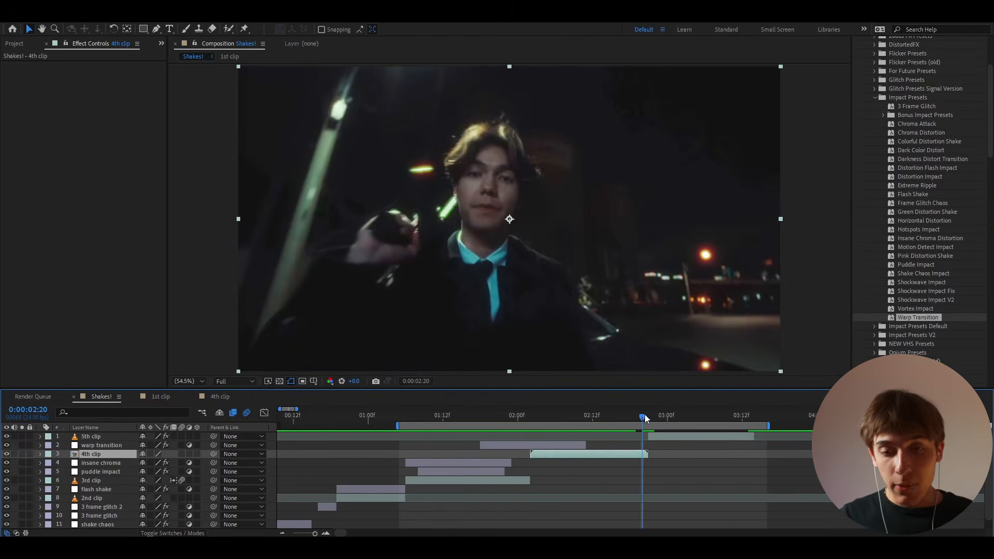
# - Add an adjustment layer above the 5th clip, trim its start to 0:00:02:21, and apply the Flash Shake preset
pyautogui.moveTo(645, 414)
pyautogui.mouseDown()
pyautogui.moveTo(662, 413)
pyautogui.moveTo(649, 415)
pyautogui.mouseUp()
pyautogui.moveTo(649, 414); pyautogui.dragTo(643, 416)
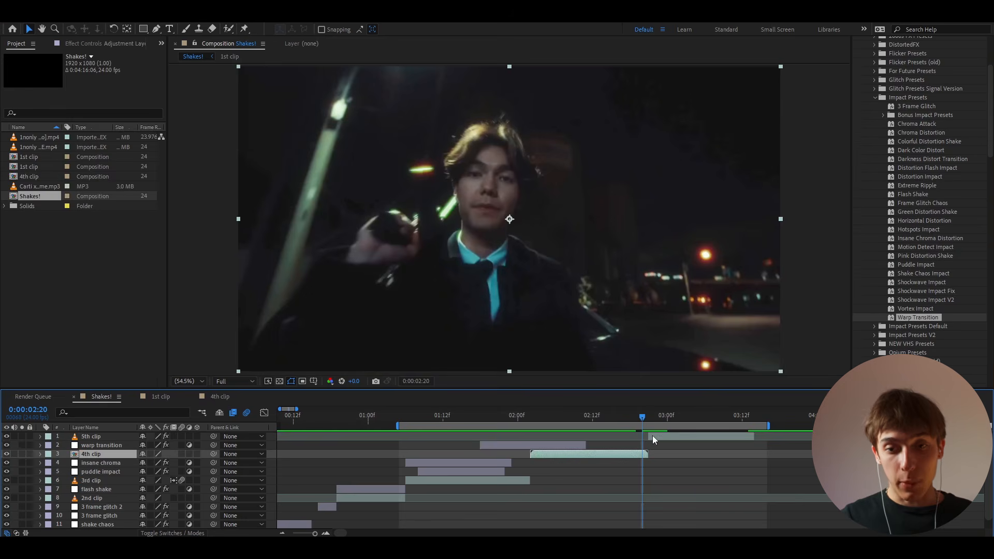
pyautogui.click(653, 437)
pyautogui.hotkey('ctrl', 'alt', 'y')
pyautogui.hotkey('alt', '[')
pyautogui.press('F3')
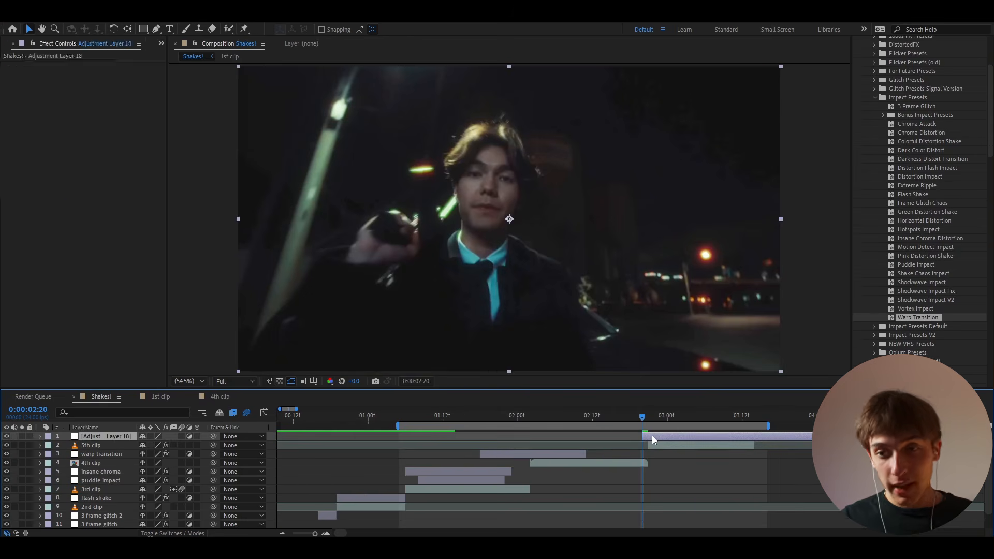
pyautogui.press('pagedown')
pyautogui.hotkey('alt', '[')
pyautogui.moveTo(912, 195); pyautogui.dragTo(657, 437)
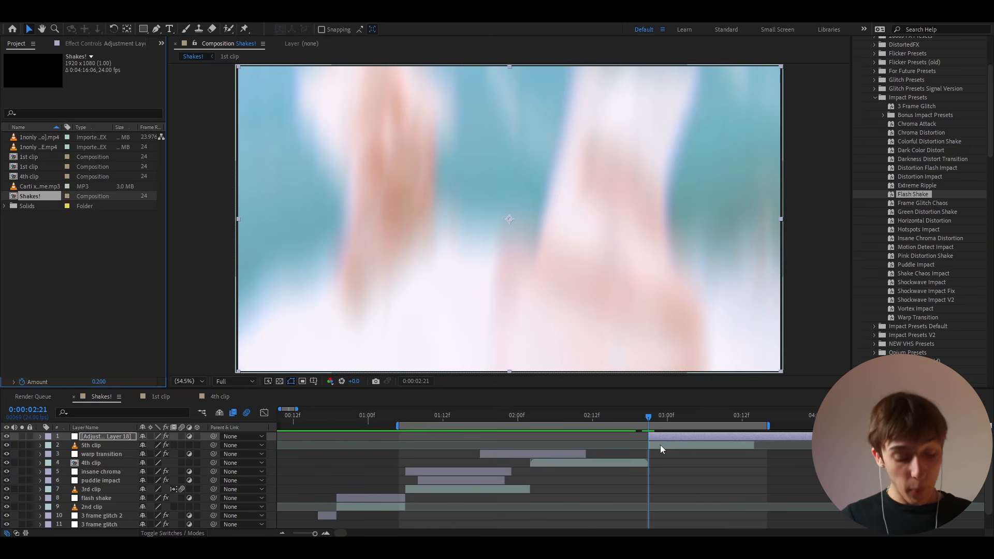
# - Add another adjustment layer on top at 0:00:02:21 and apply the Distortion Impact preset to it
pyautogui.hotkey('ctrl', 'alt', 'y')
pyautogui.click(660, 446)
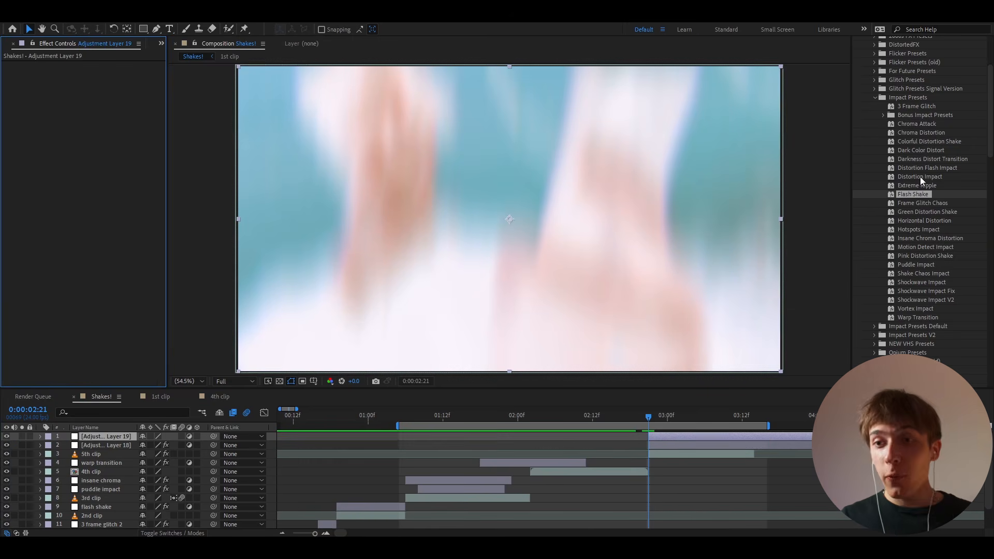
pyautogui.moveTo(920, 176); pyautogui.dragTo(658, 440)
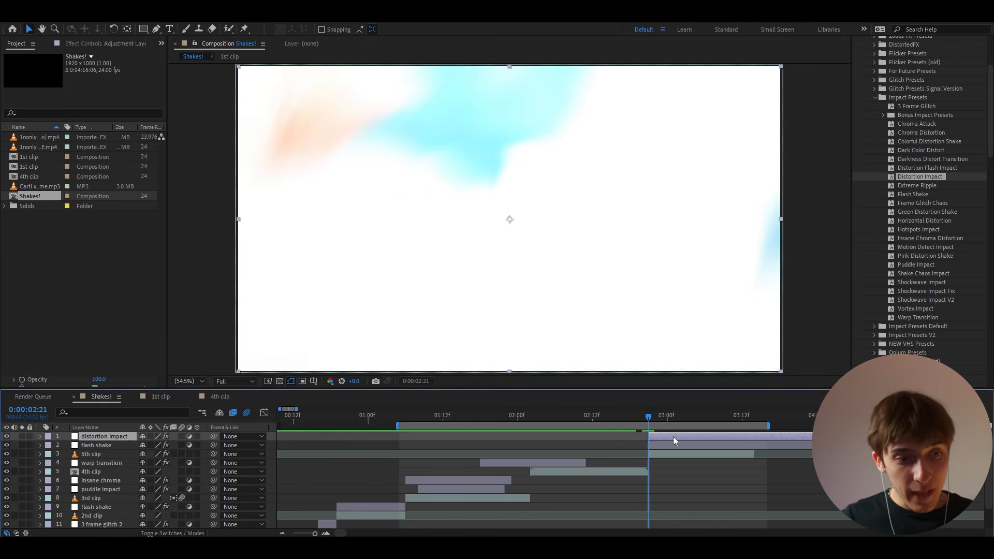
# - Start the topmost flash shake layer one frame before the 5th clip and move the distortion impact layer to two frames after the clip's start
pyautogui.scroll(2, 657, 446)
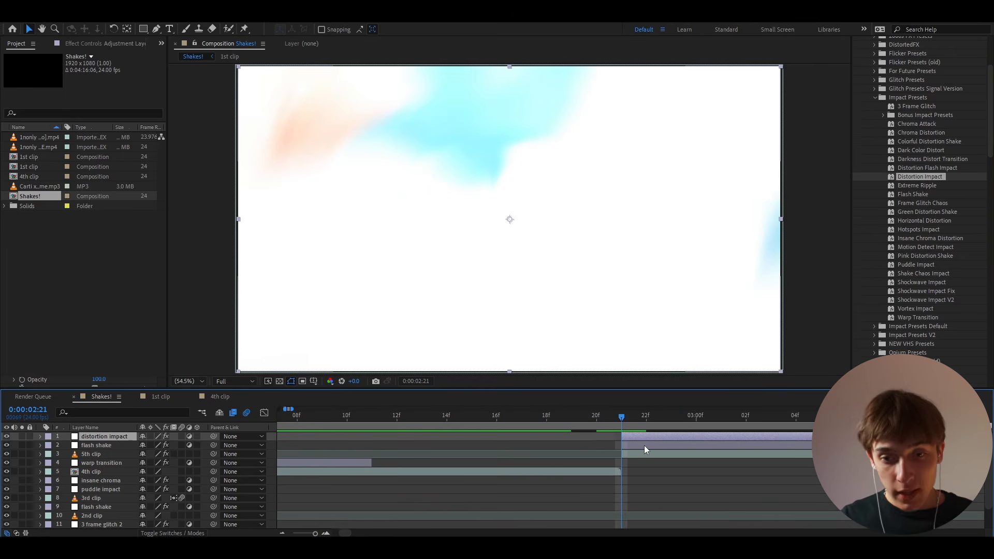
pyautogui.click(645, 445)
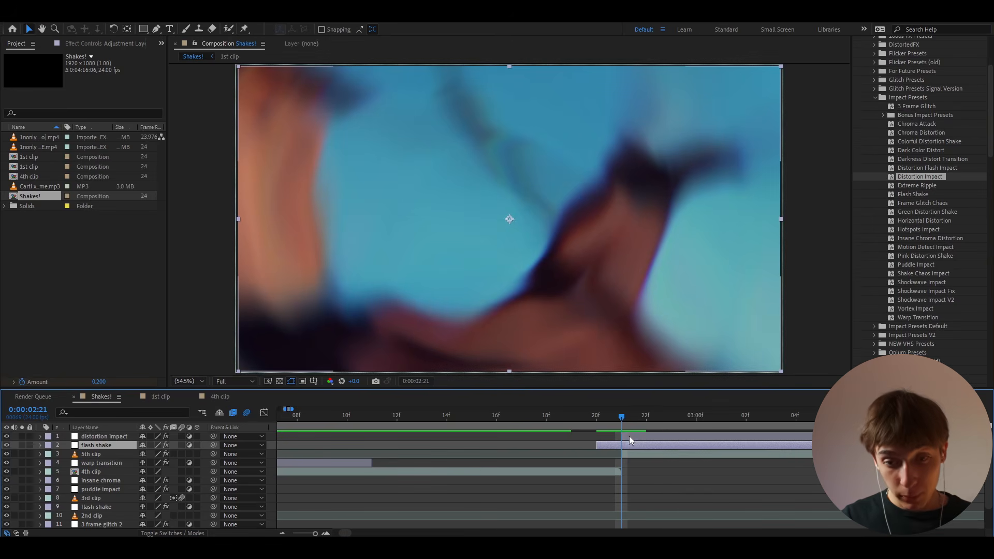
pyautogui.moveTo(629, 436); pyautogui.dragTo(675, 431)
pyautogui.scroll(-5, 633, 455)
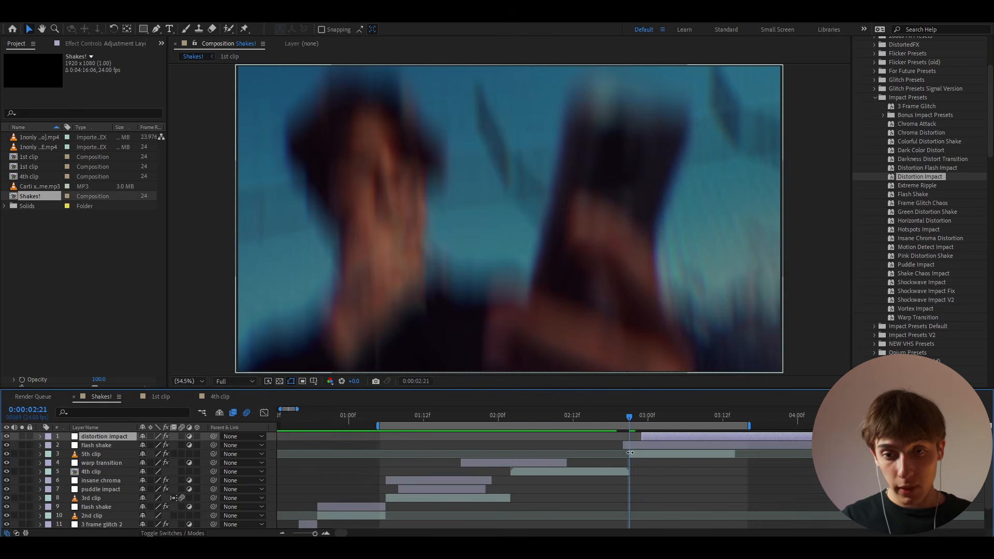